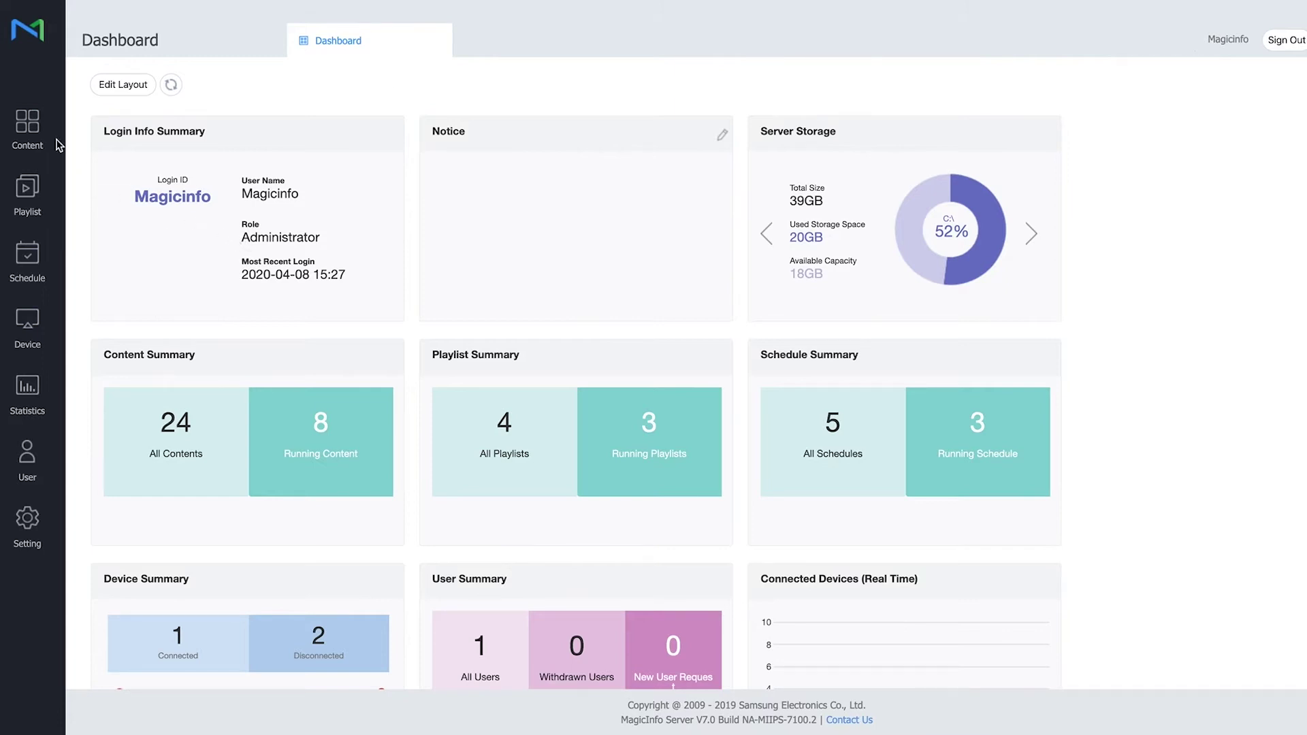
Go from the dashboard to the Content section via the left sidebar icon
{"action": "left_click", "coordinate": [32, 131]}
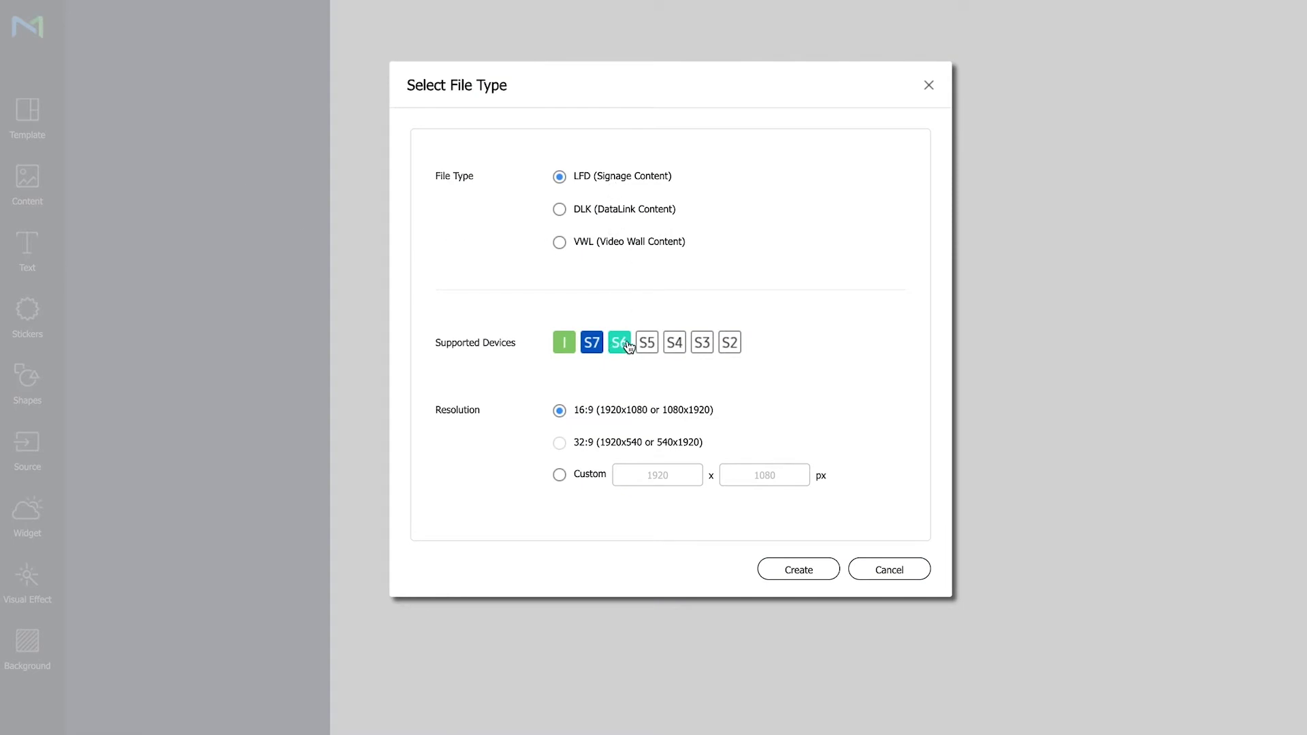
Create a blank 16:9 LFD content (MyContent_2004081619.LFD) for I, S7 and S6 devices
{"action": "left_click", "coordinate": [790, 569]}
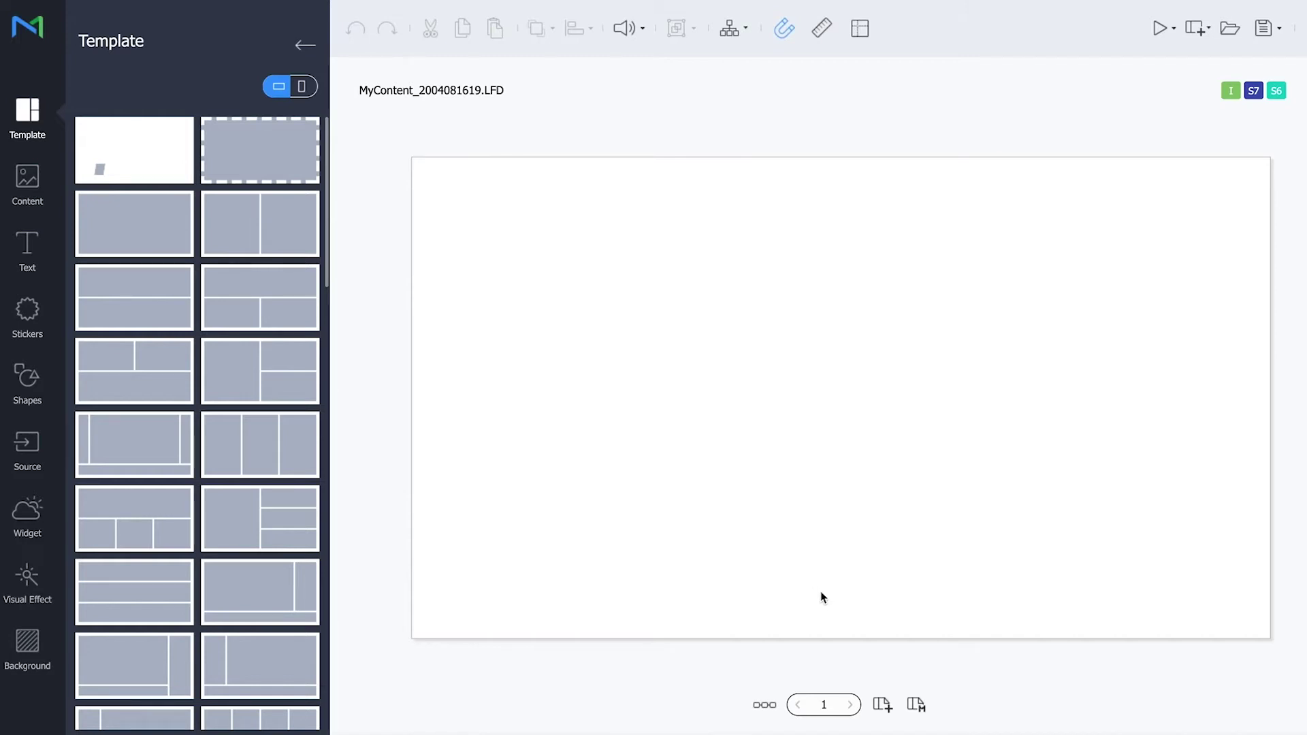
Edit the master page (page 0) with the image and web content library loaded
{"action": "left_click", "coordinate": [916, 711]}
{"action": "left_click", "coordinate": [798, 705]}
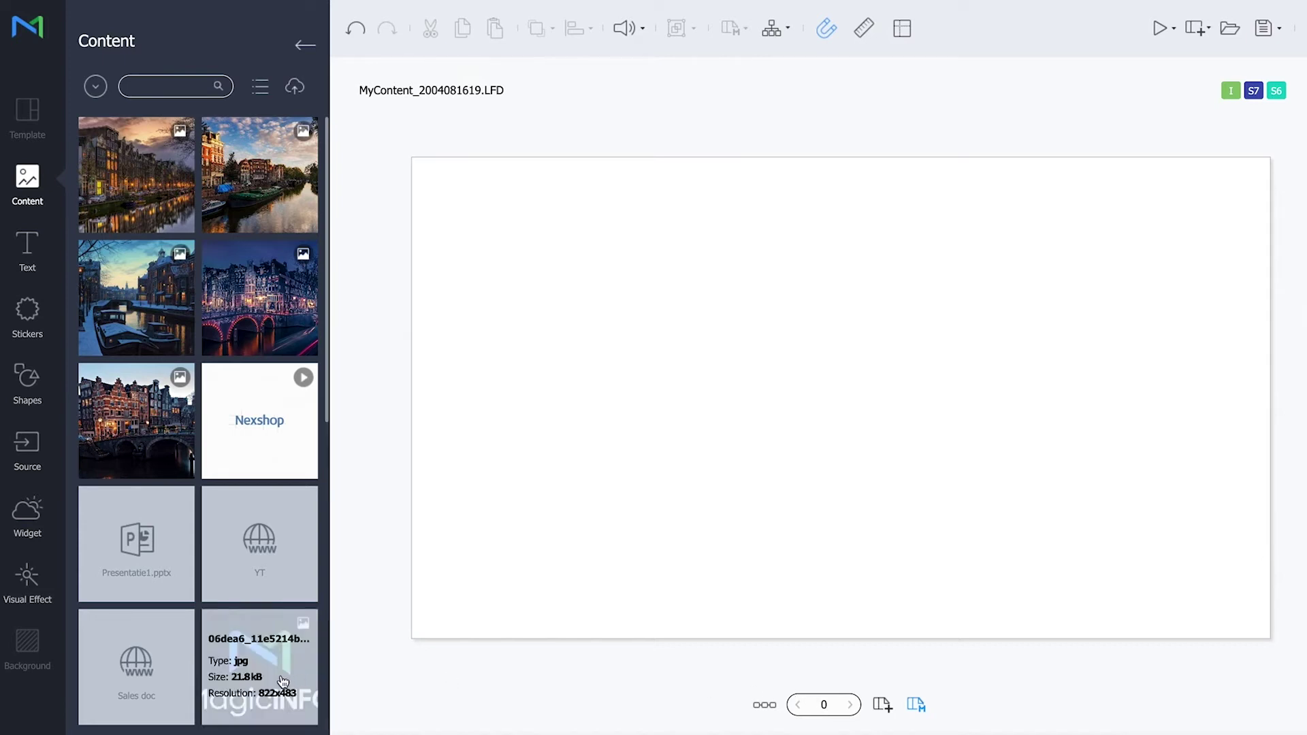
Place the MagicINFO logo at X 0, Y 0, sized 364x214
{"action": "left_click_drag", "start_coordinate": [280, 681], "coordinate": [544, 519]}
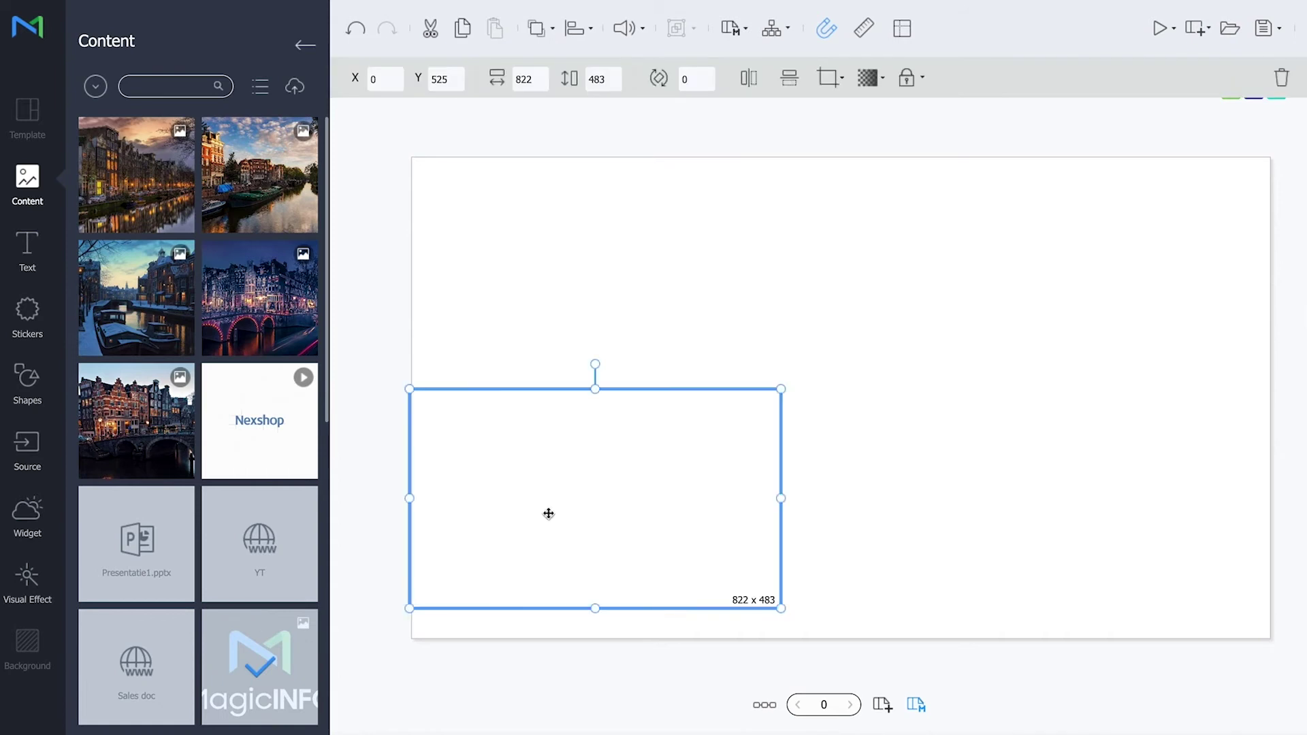
{"action": "left_click_drag", "start_coordinate": [771, 597], "coordinate": [771, 371]}
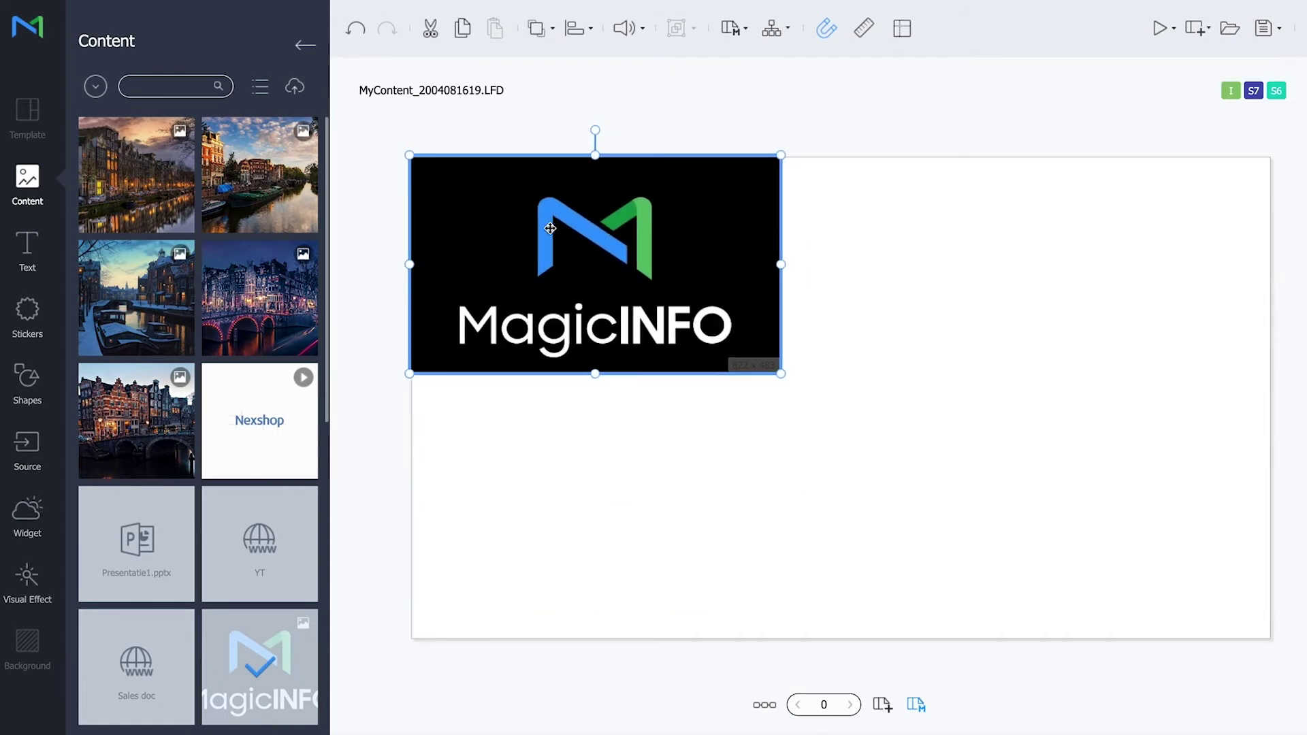
{"action": "left_click_drag", "start_coordinate": [775, 373], "coordinate": [575, 252]}
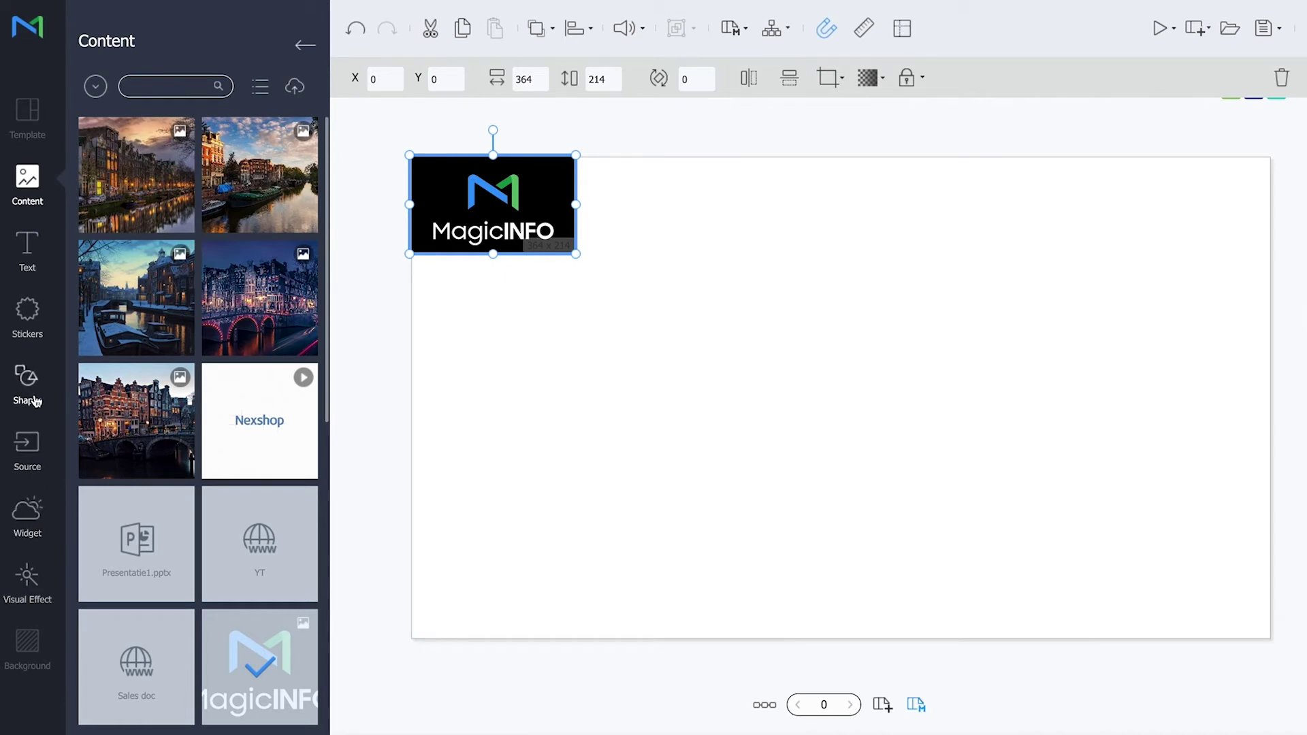
{"action": "left_click", "coordinate": [27, 378]}
Add a 950-wide horizontal line beside the logo, aligned with its bottom edge
{"action": "mouse_move", "coordinate": [135, 164]}
{"action": "left_mouse_down"}
{"action": "mouse_move", "coordinate": [718, 376]}
{"action": "mouse_move", "coordinate": [1050, 279]}
{"action": "mouse_move", "coordinate": [1104, 301]}
{"action": "left_mouse_up"}
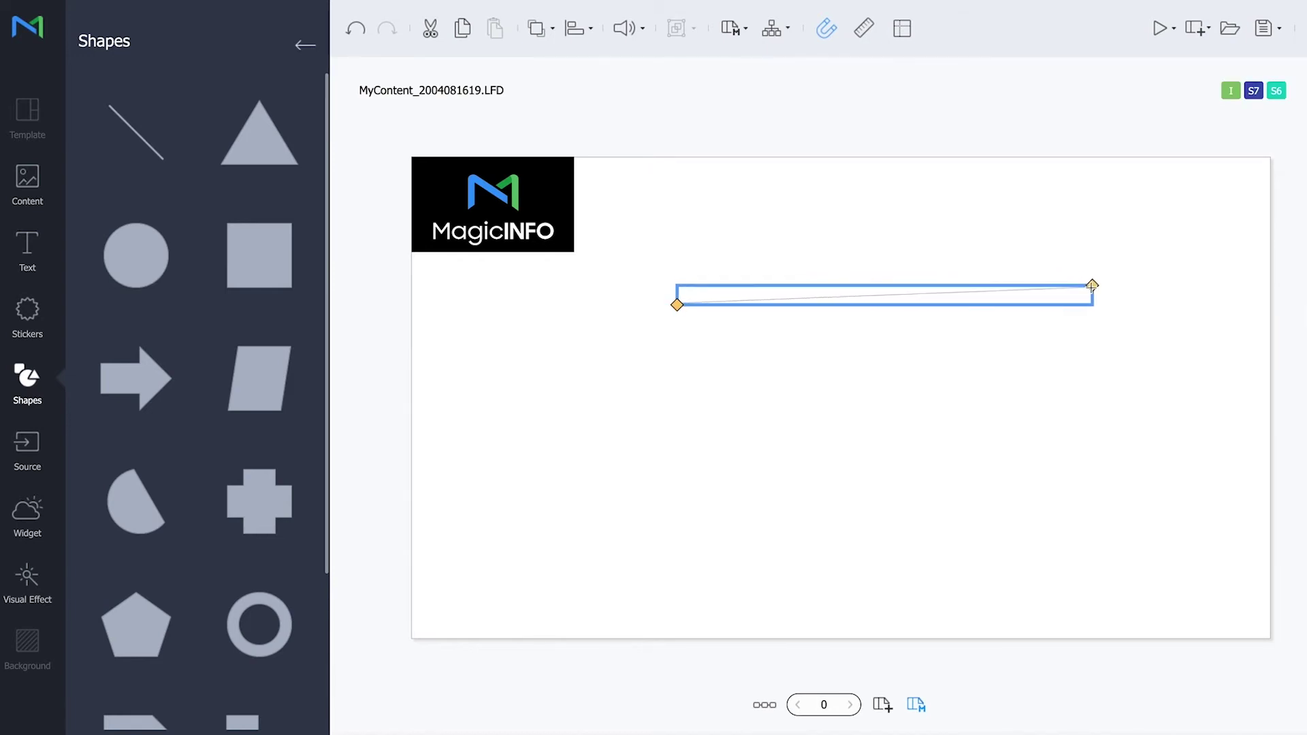
{"action": "mouse_move", "coordinate": [1033, 305]}
{"action": "left_mouse_down"}
{"action": "mouse_move", "coordinate": [1023, 253]}
{"action": "mouse_move", "coordinate": [1056, 252]}
{"action": "left_mouse_up"}
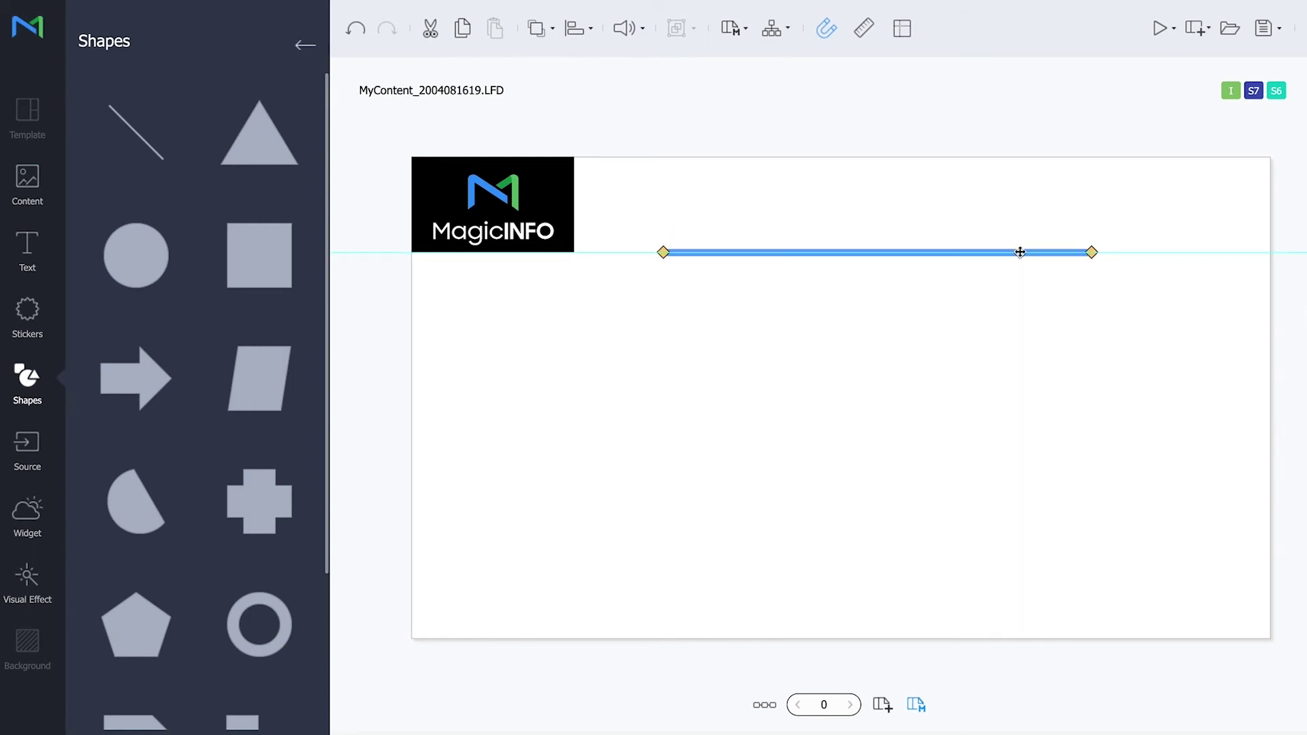
{"action": "left_click", "coordinate": [1062, 410]}
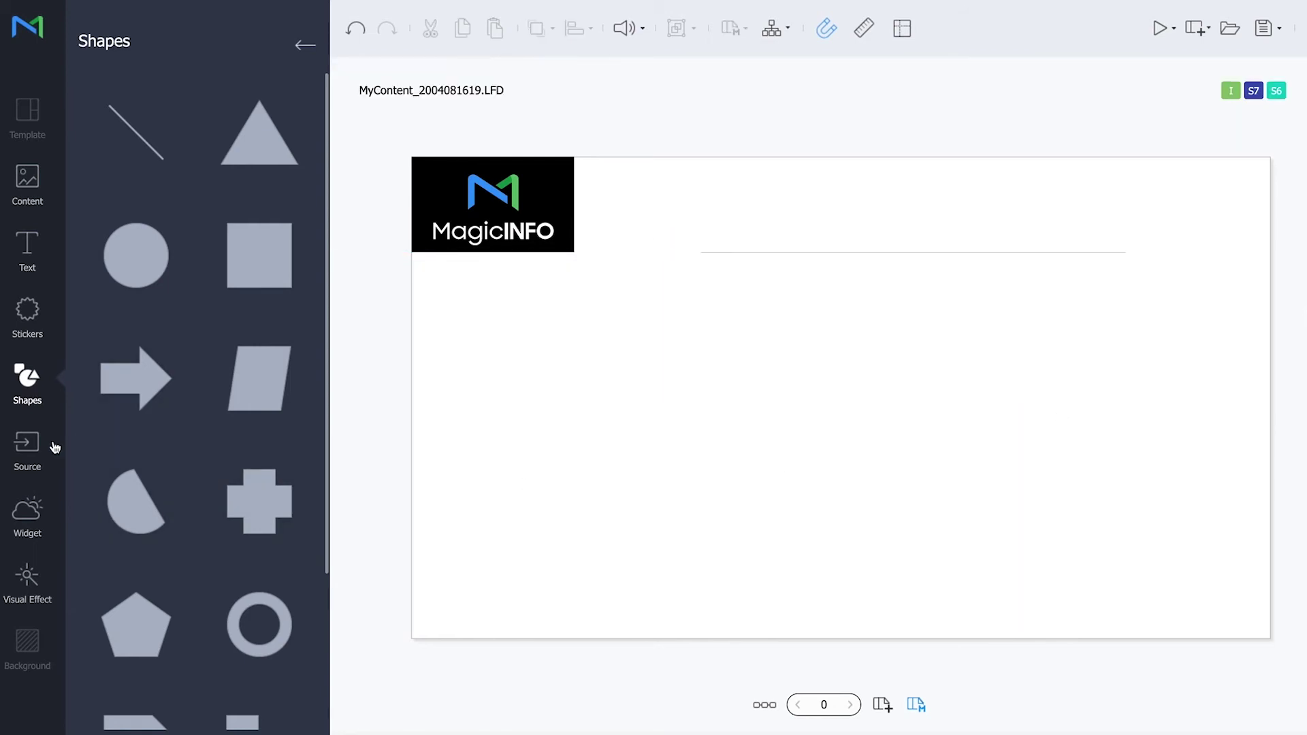
{"action": "left_click", "coordinate": [32, 333]}
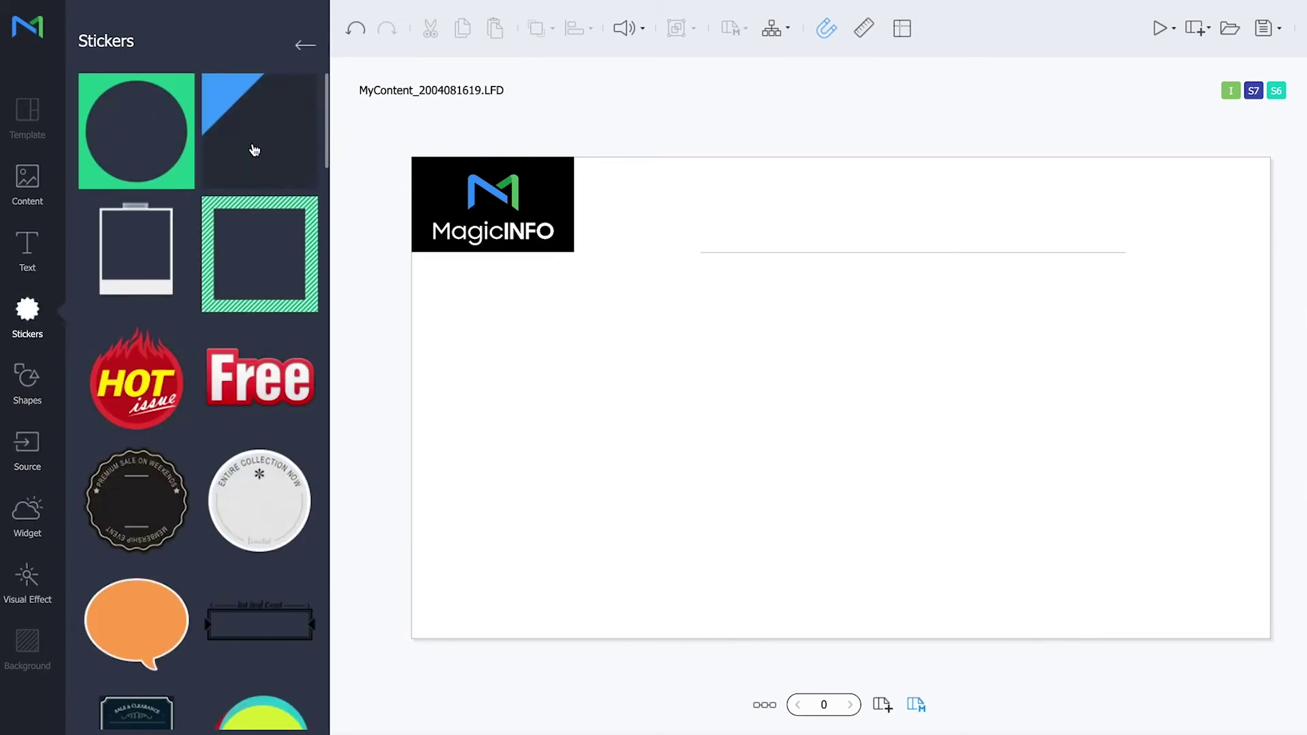
Drop the blue triangle sticker and tuck it under the logo's lower-left corner
{"action": "mouse_move", "coordinate": [254, 150]}
{"action": "left_mouse_down"}
{"action": "mouse_move", "coordinate": [539, 426]}
{"action": "mouse_move", "coordinate": [445, 597]}
{"action": "left_mouse_up"}
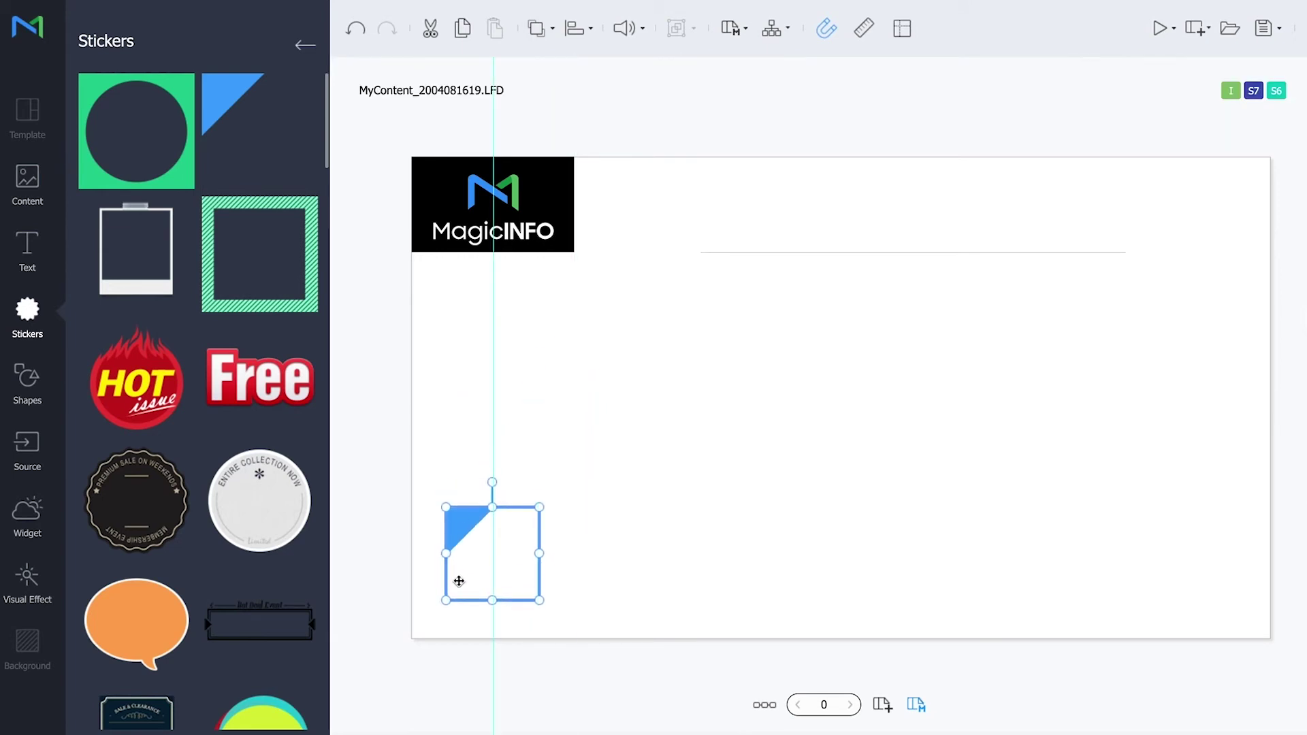
{"action": "left_click_drag", "start_coordinate": [444, 597], "coordinate": [444, 612]}
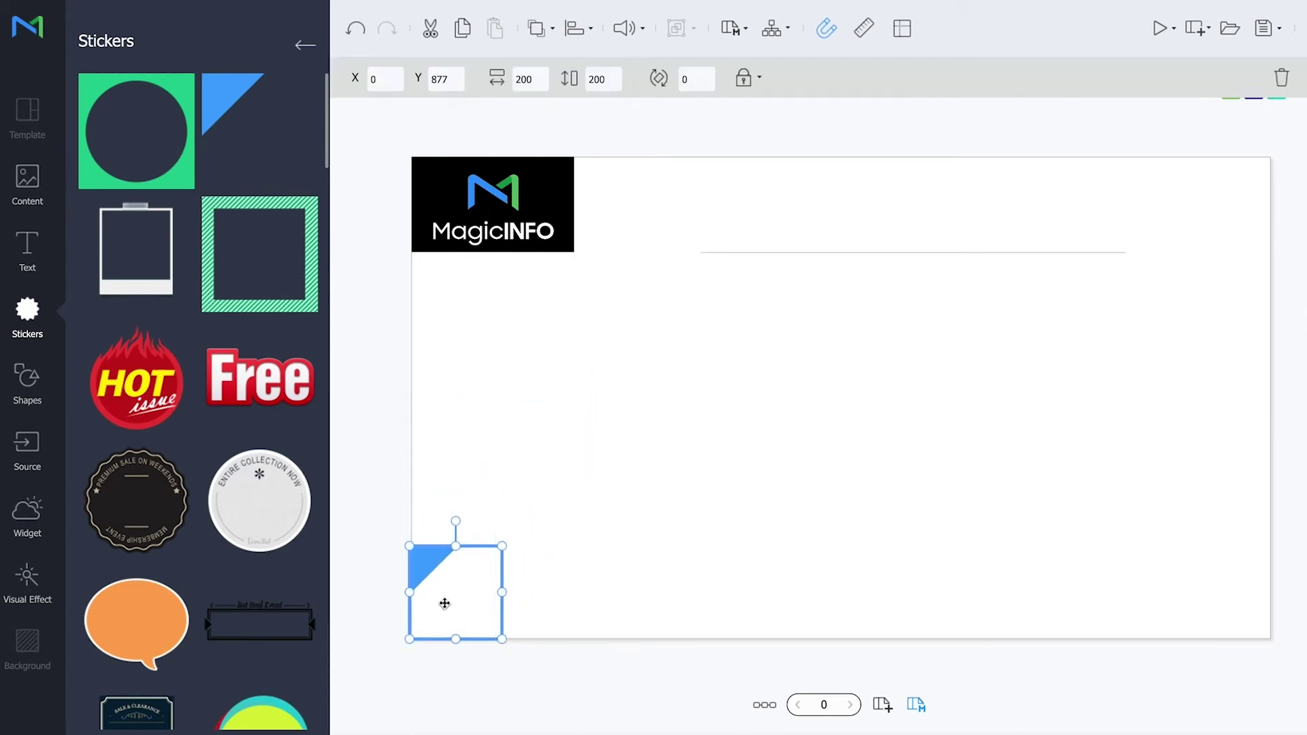
{"action": "left_click", "coordinate": [541, 644]}
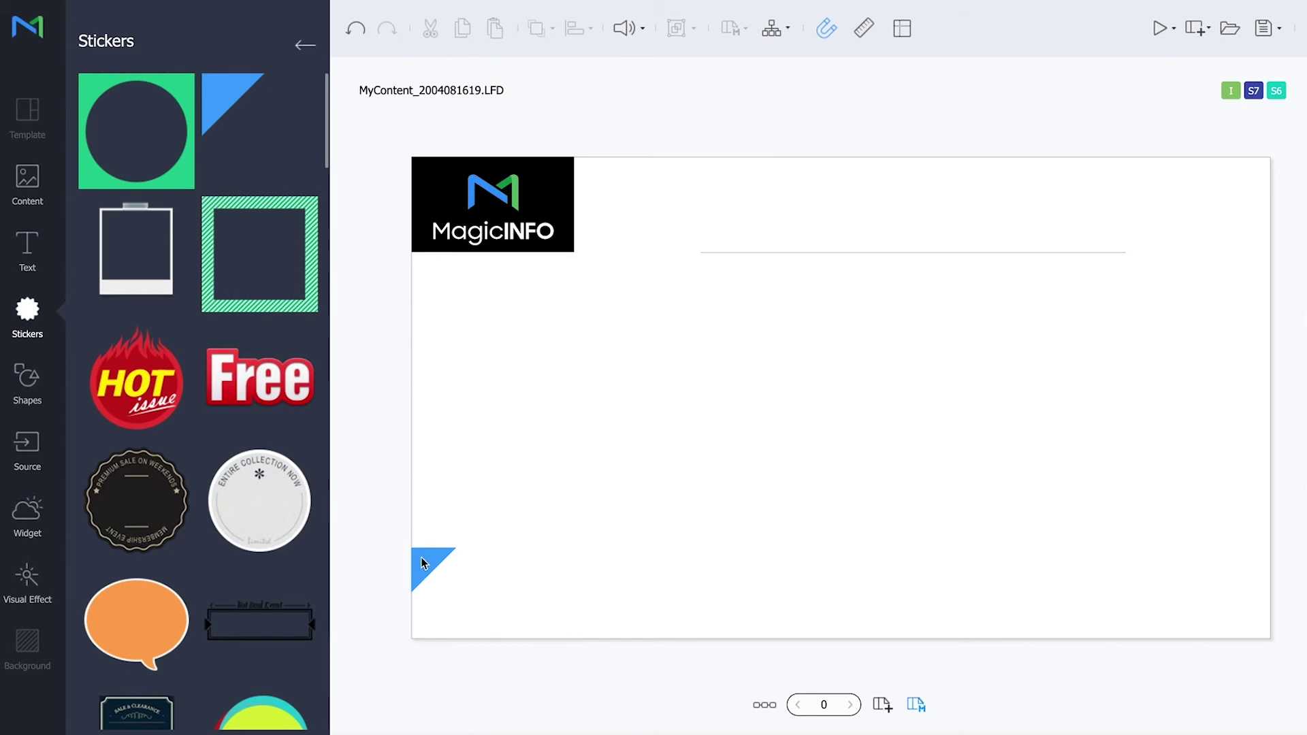
{"action": "left_click_drag", "start_coordinate": [422, 577], "coordinate": [462, 319]}
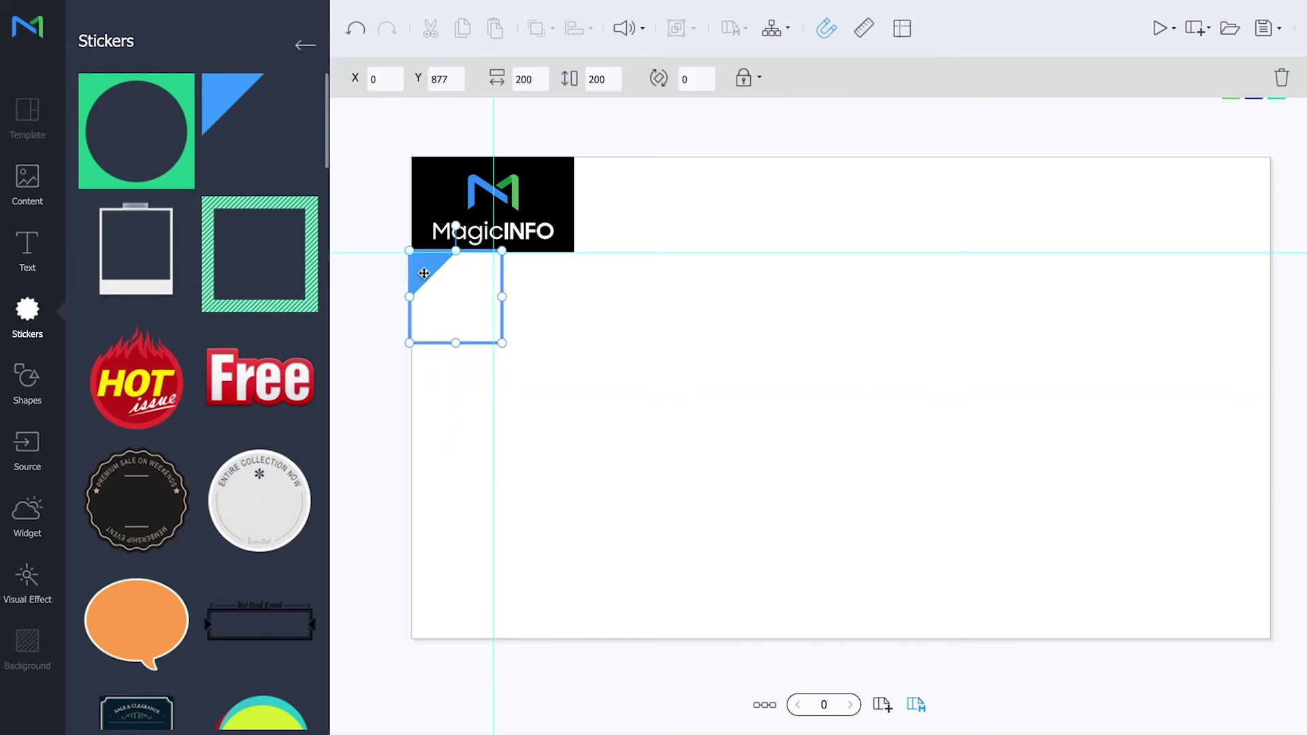
{"action": "left_click", "coordinate": [508, 414]}
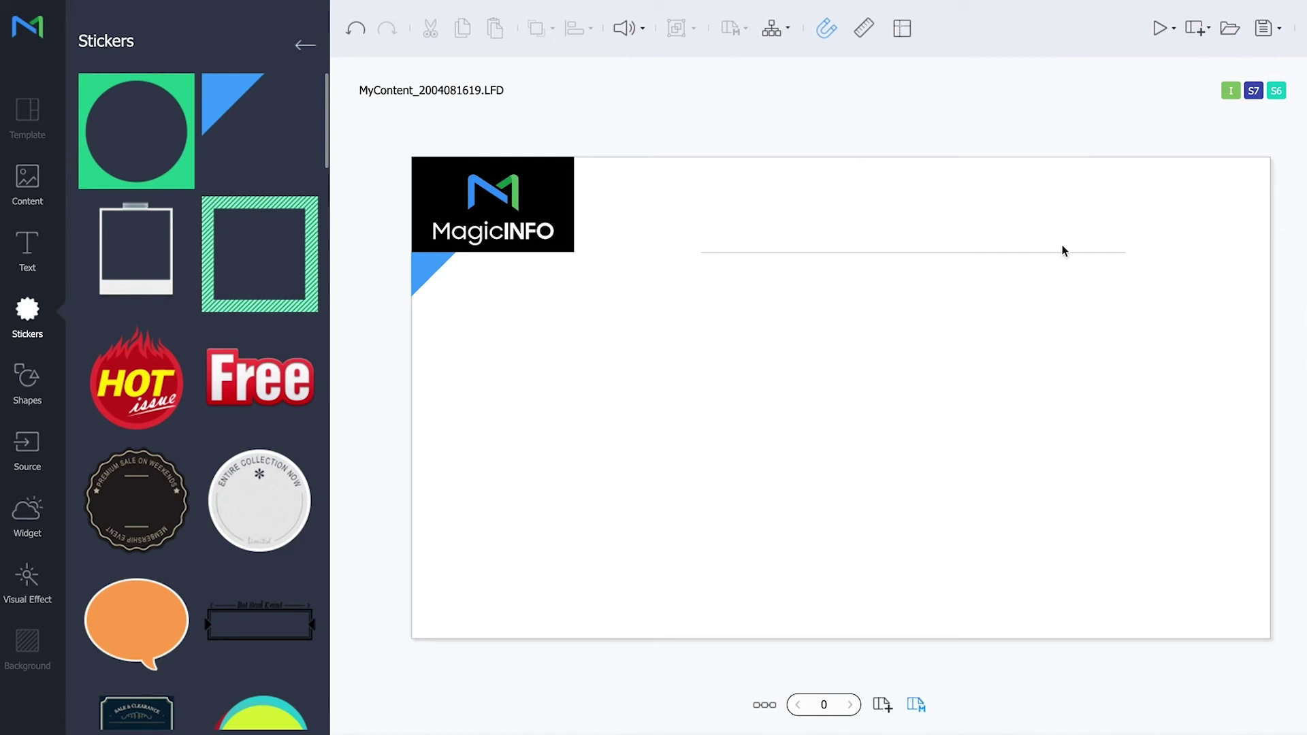
Save the content with the name 'My Template' as My Template.LFD
{"action": "left_click", "coordinate": [1265, 28]}
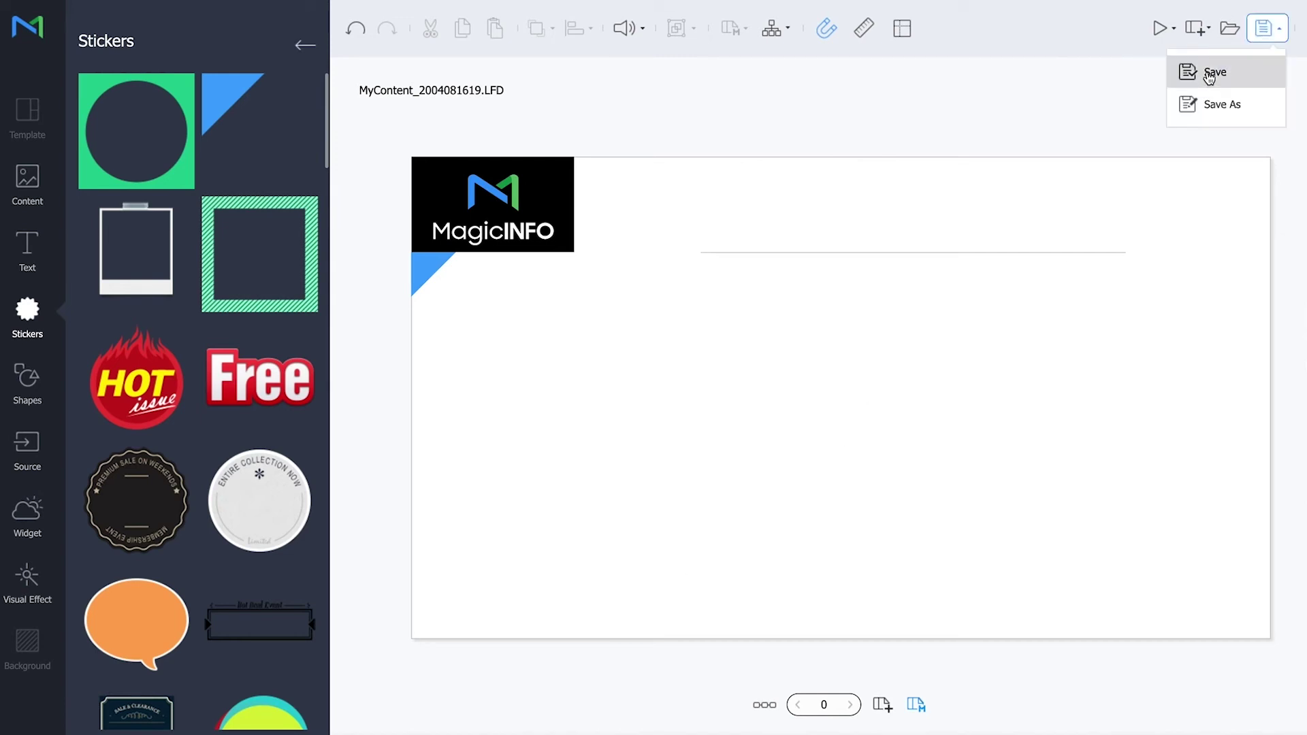
{"action": "left_click", "coordinate": [1208, 75]}
{"action": "double_click", "coordinate": [742, 83]}
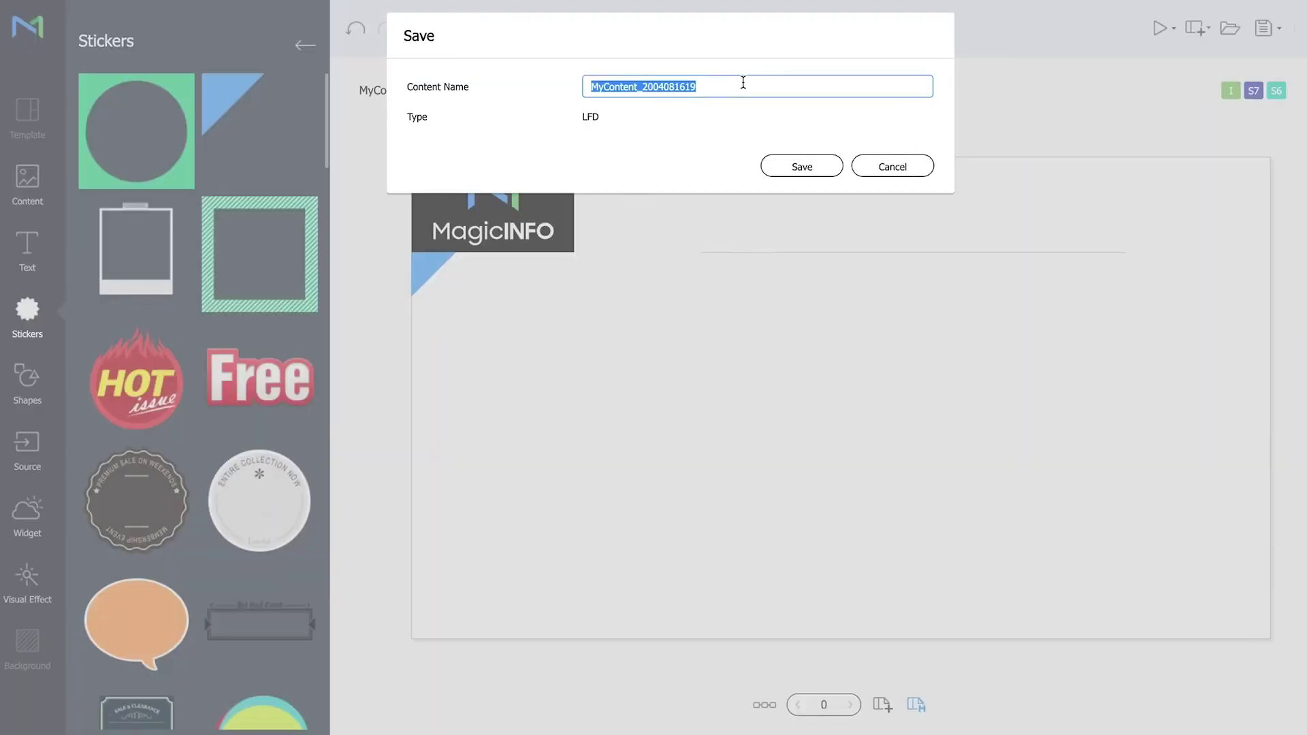
{"action": "type", "text": "My Temp"}
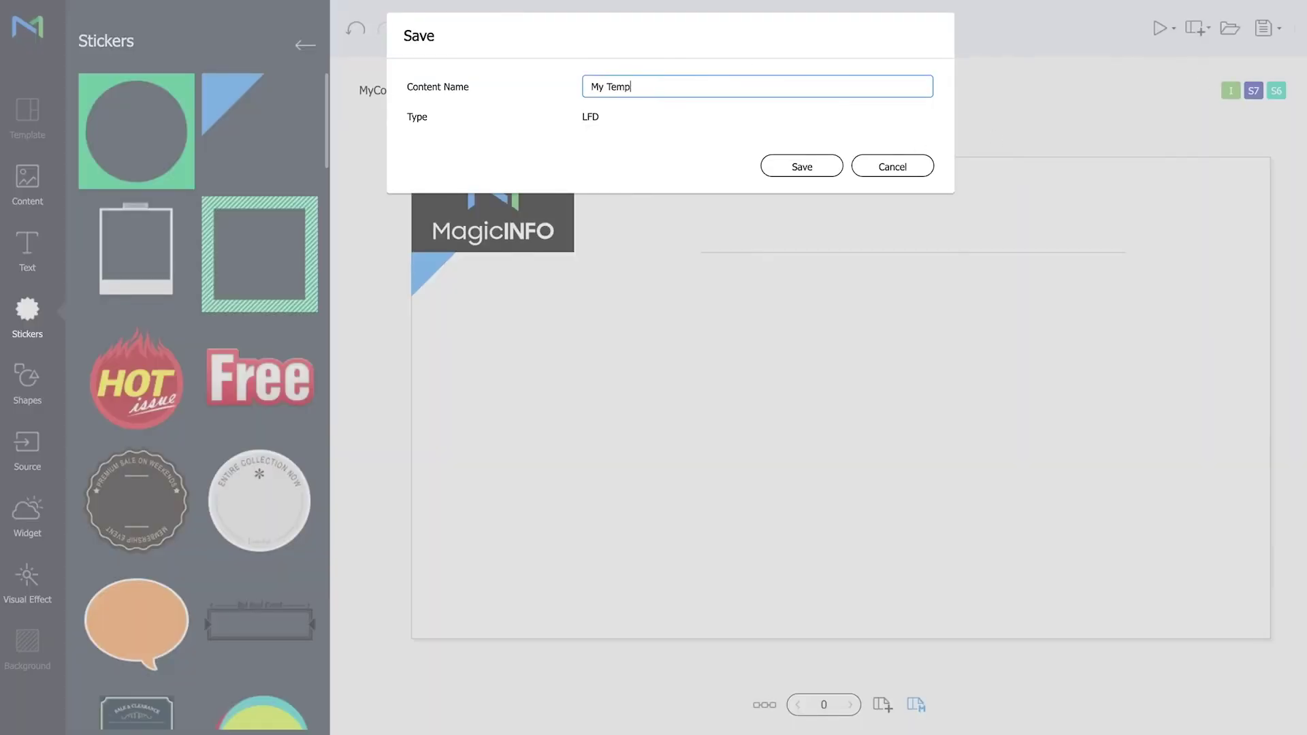
{"action": "type", "text": "late"}
{"action": "left_click", "coordinate": [791, 168]}
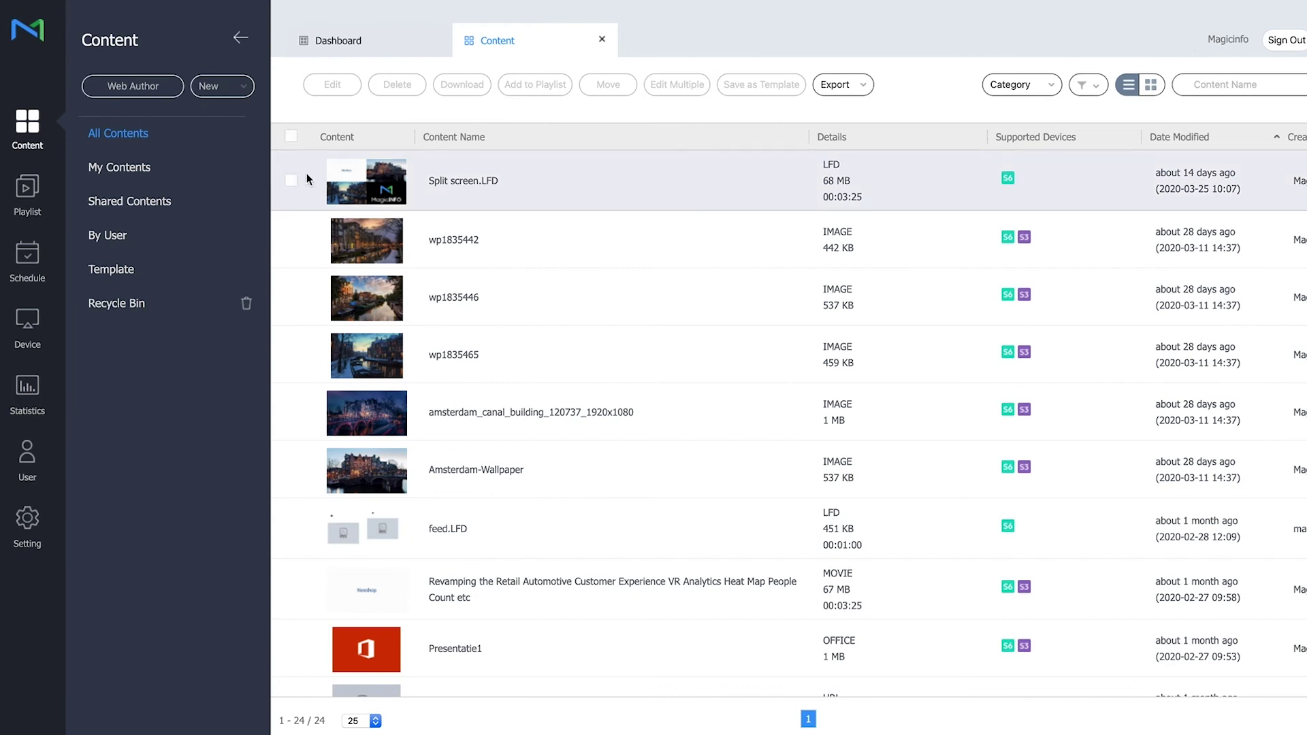
Back in the content list, check My Template.LFD
{"action": "left_click", "coordinate": [39, 133]}
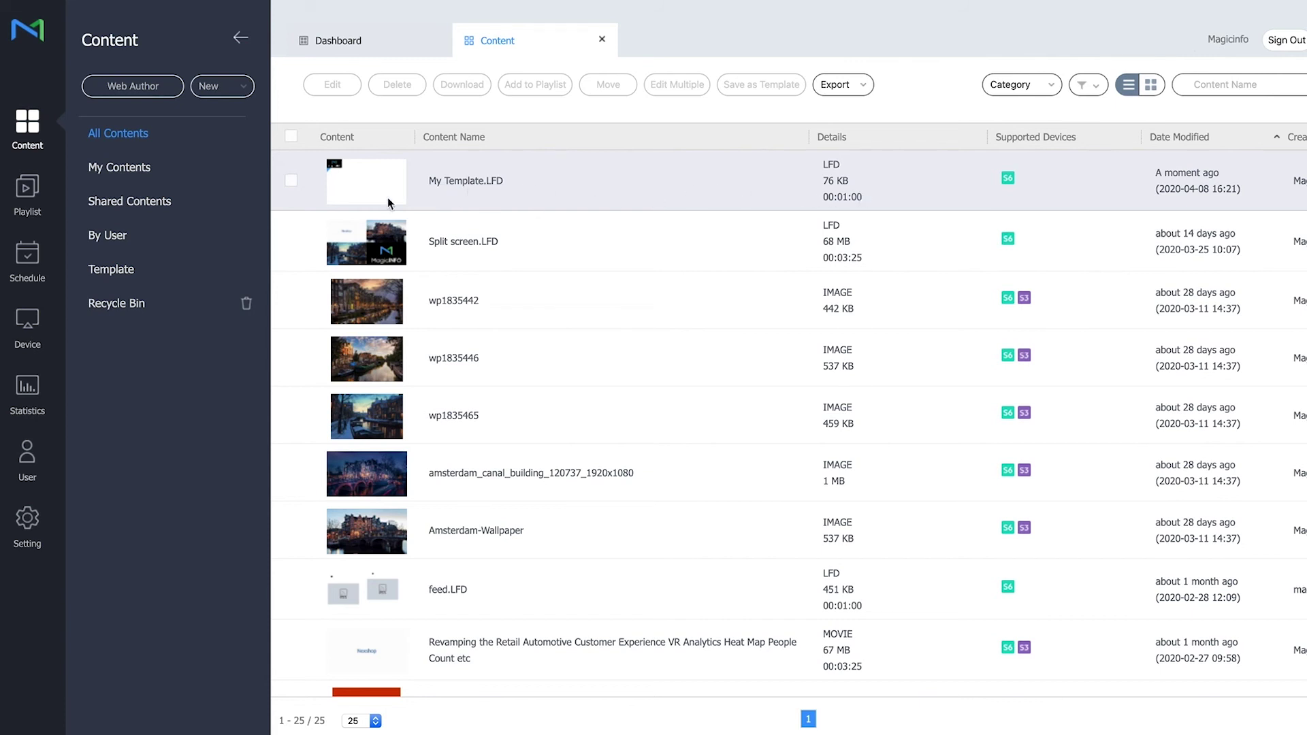
{"action": "left_click", "coordinate": [291, 182]}
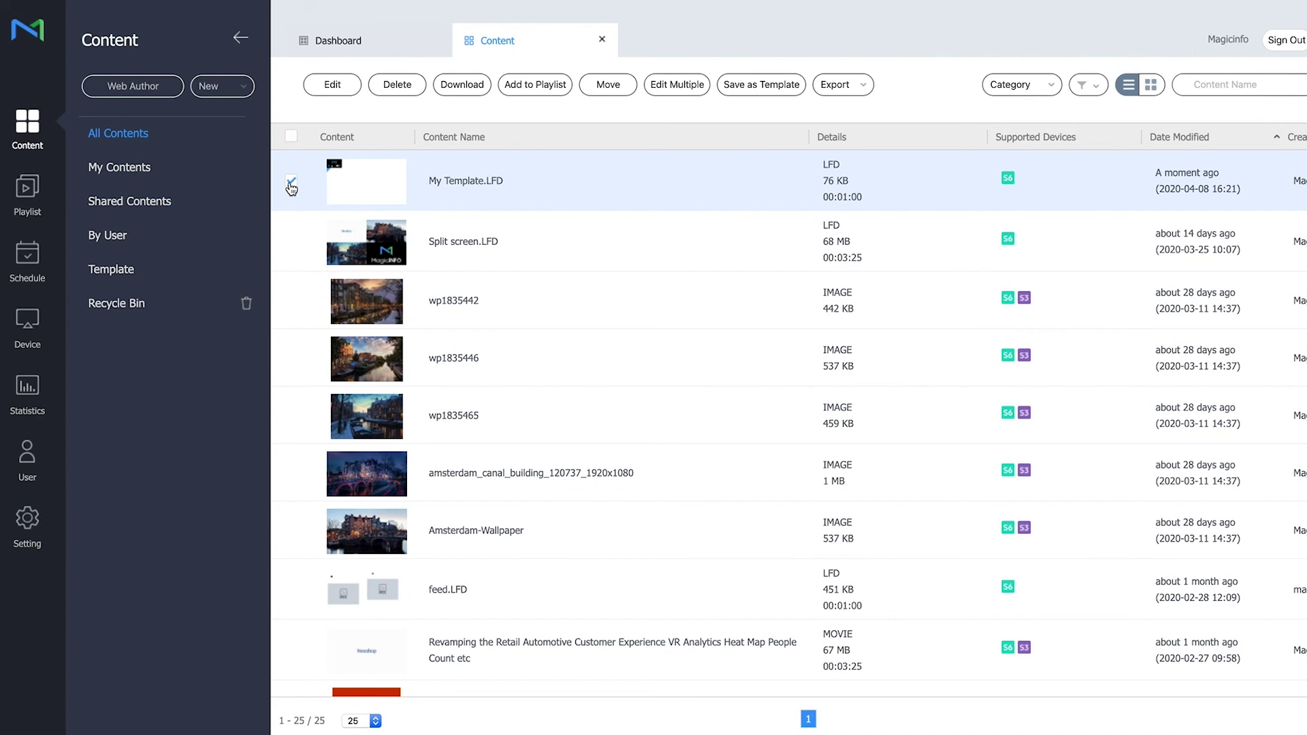
{"action": "left_click", "coordinate": [755, 85]}
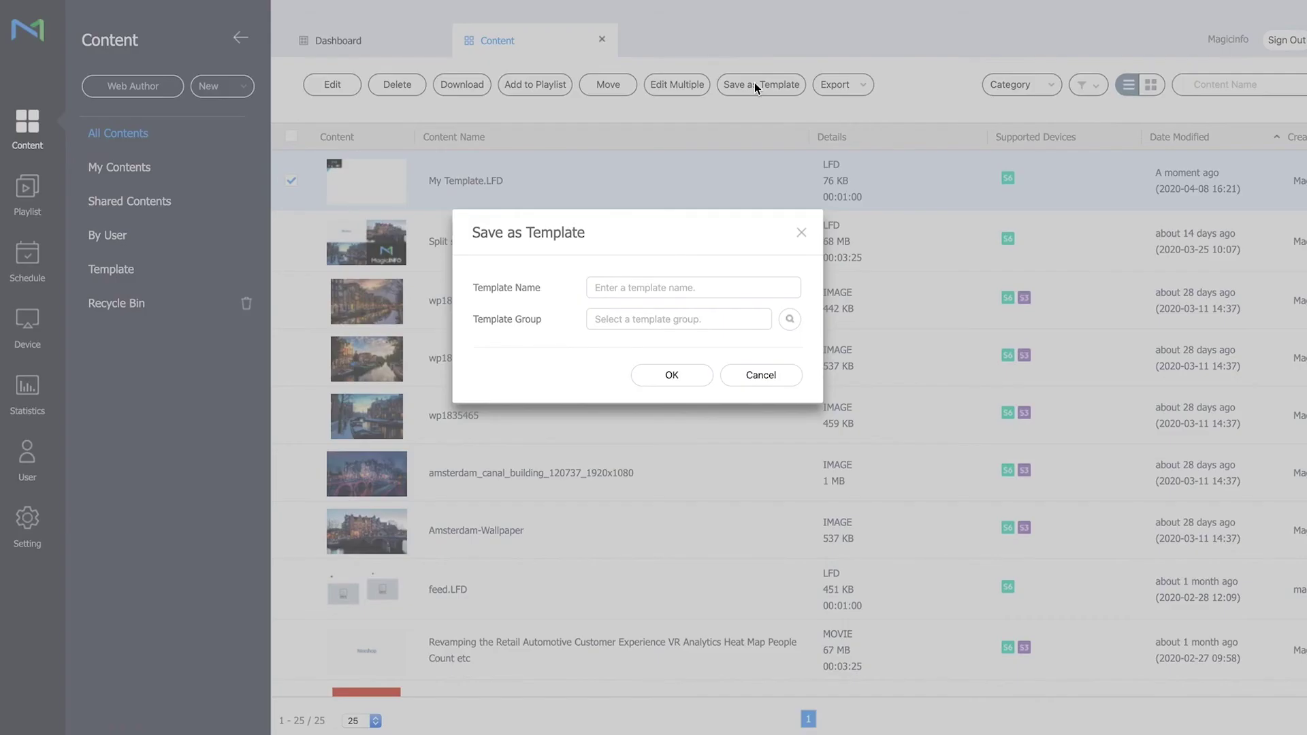
Name the template 'Template 1', assign it to the Magicinfo group, and save
{"action": "left_click", "coordinate": [667, 291]}
{"action": "type", "text": "Template 1"}
{"action": "left_click", "coordinate": [789, 321]}
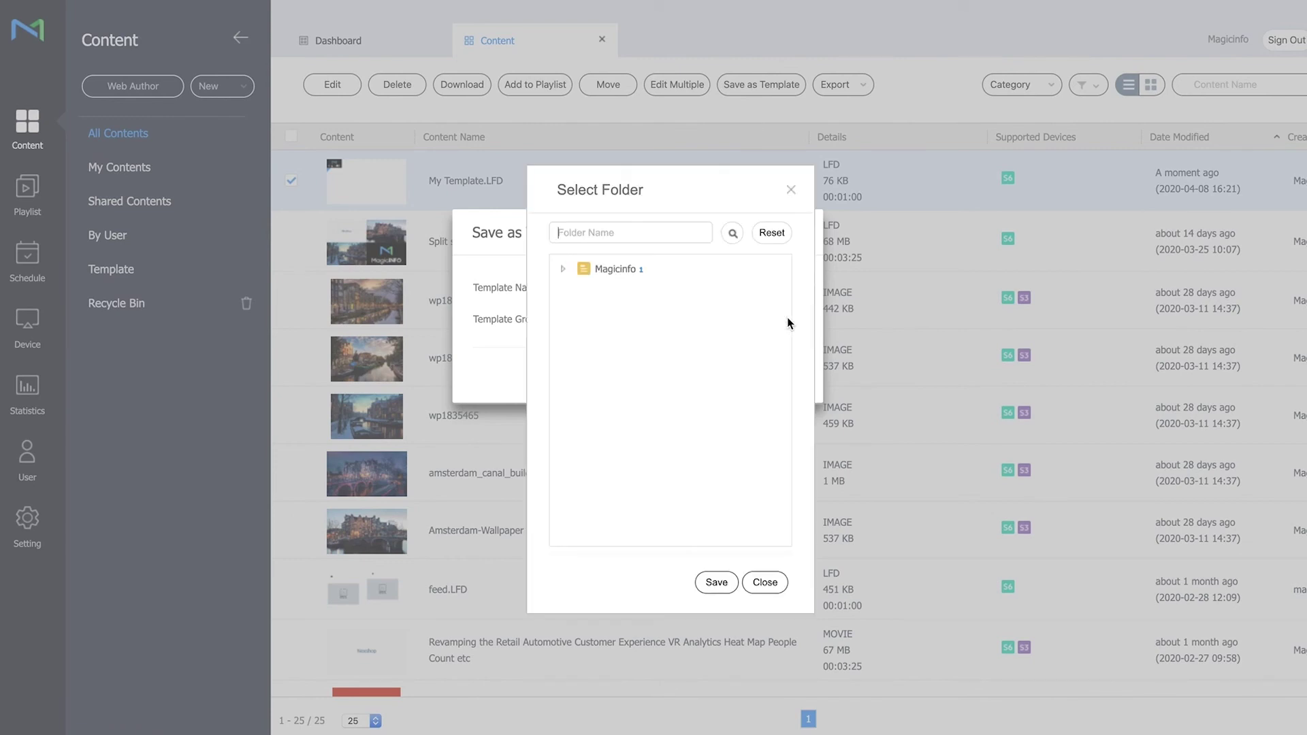
{"action": "left_click", "coordinate": [716, 582]}
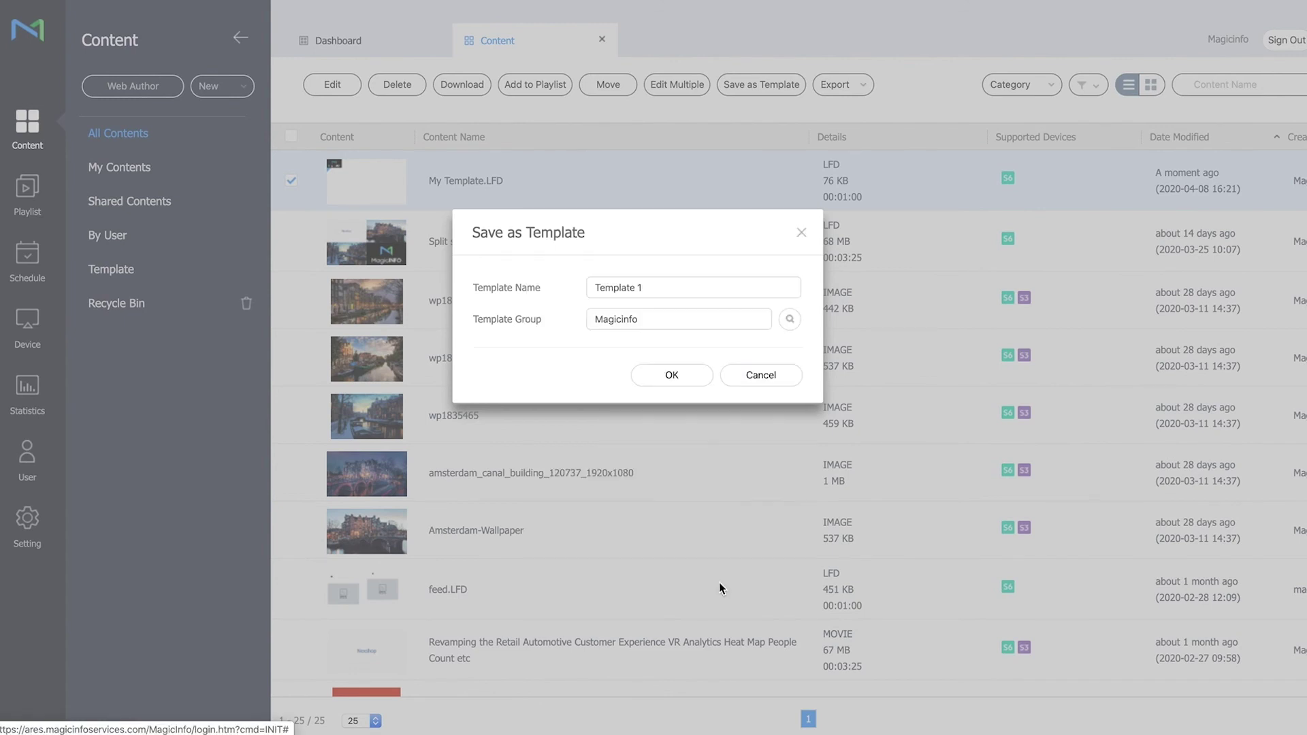
{"action": "left_click", "coordinate": [689, 381]}
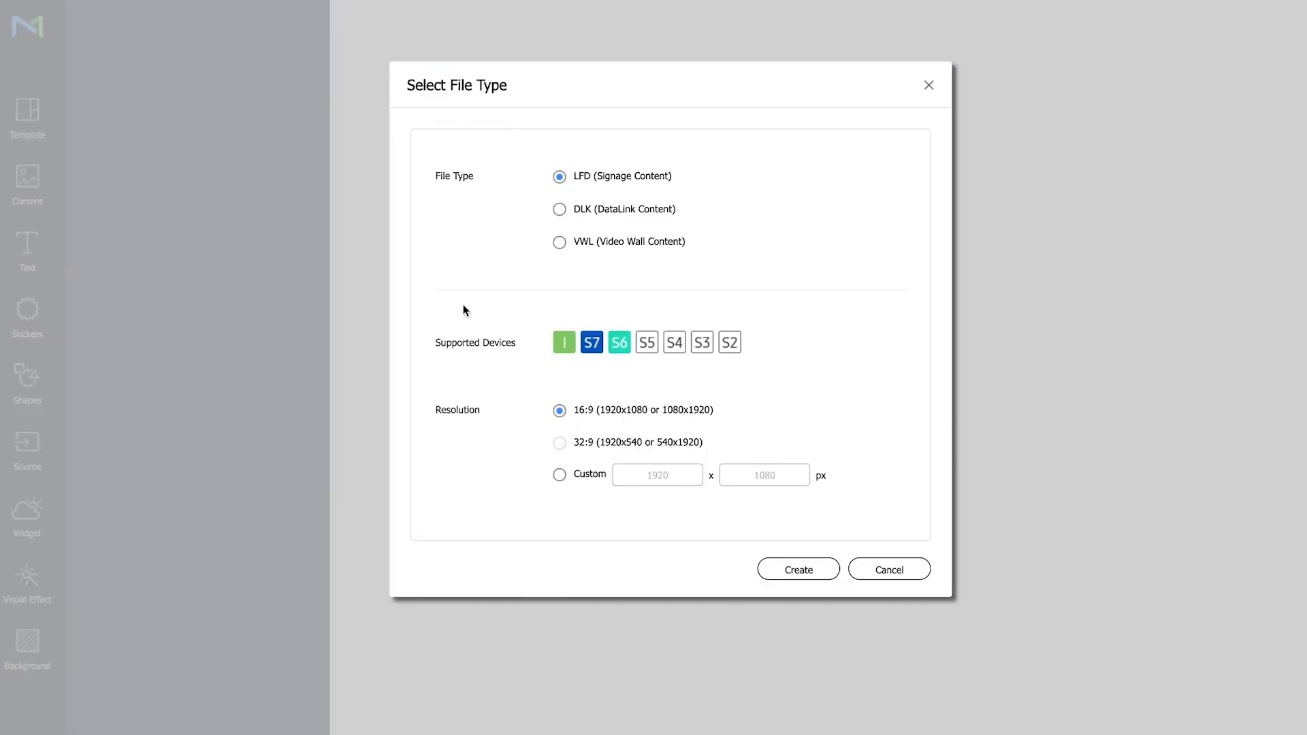
Create new content carrying the template's logo, line and blue triangle
{"action": "left_click", "coordinate": [795, 570]}
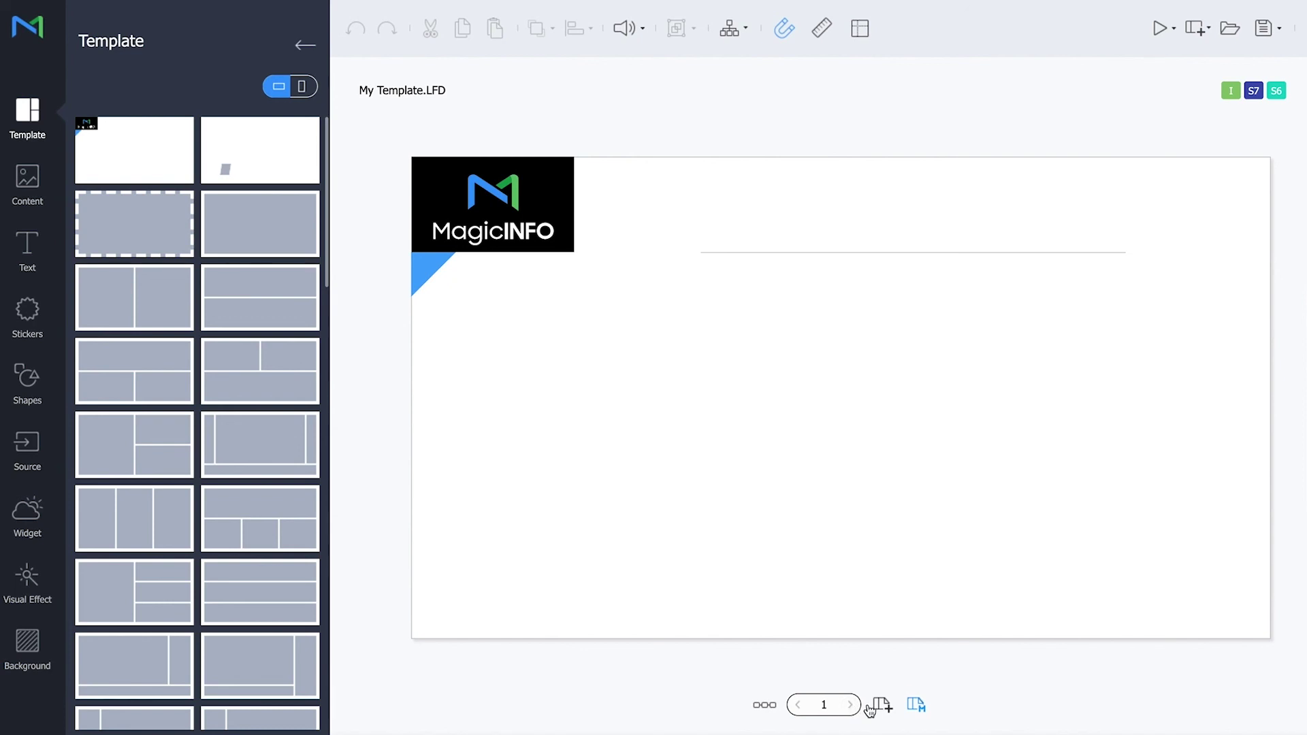
Add four more pages to My Template.LFD for five pages total, each repeating the master elements
{"action": "left_click", "coordinate": [881, 705]}
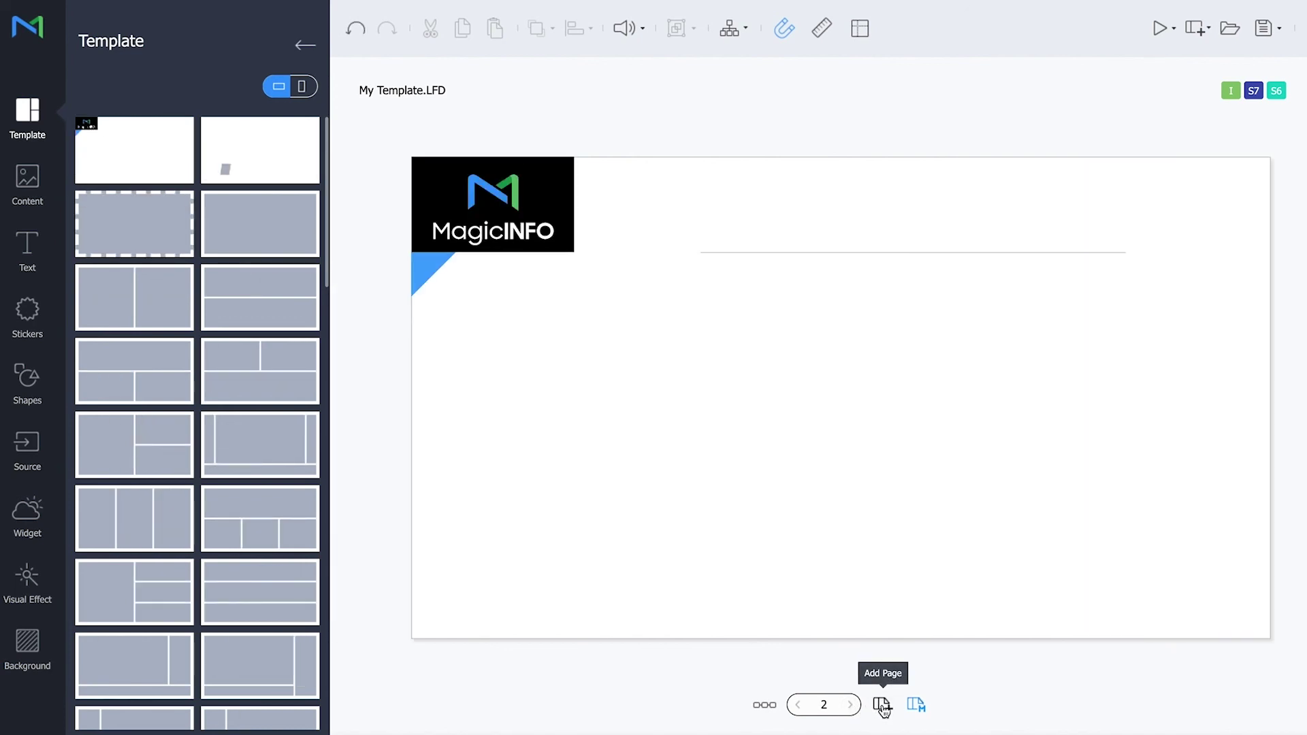
{"action": "left_click", "coordinate": [882, 705]}
{"action": "left_click", "coordinate": [881, 706]}
{"action": "left_click", "coordinate": [882, 705]}
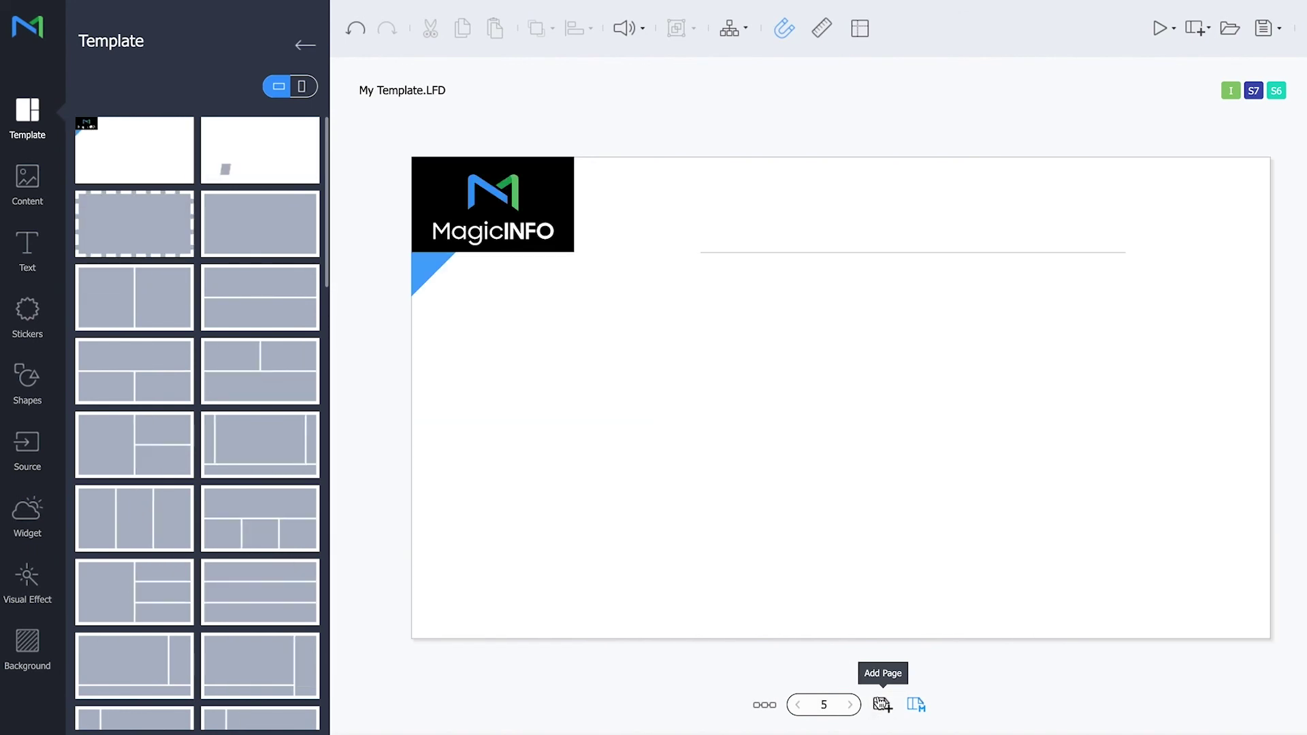